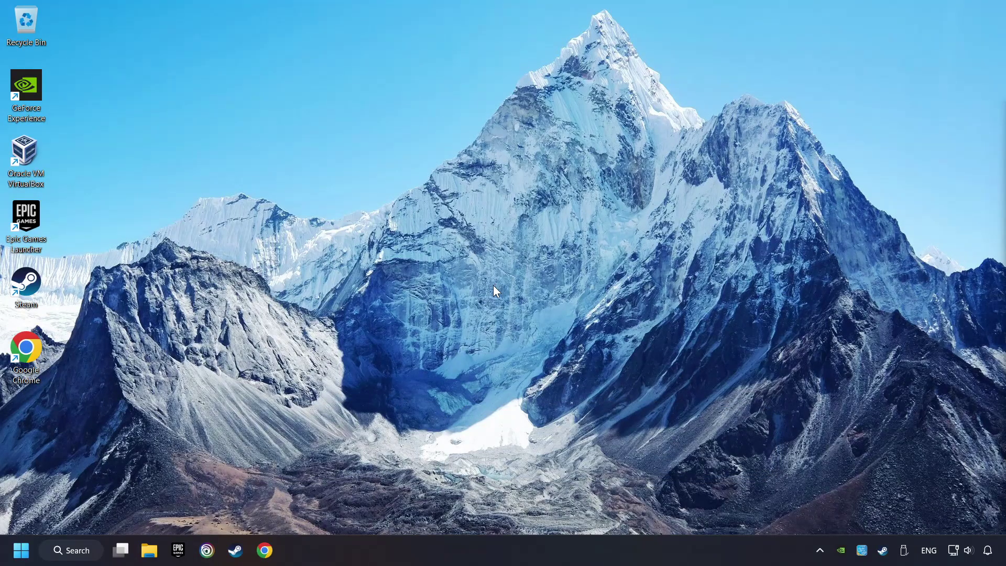
- Search the Start menu for 'device manager'
click(84, 547)
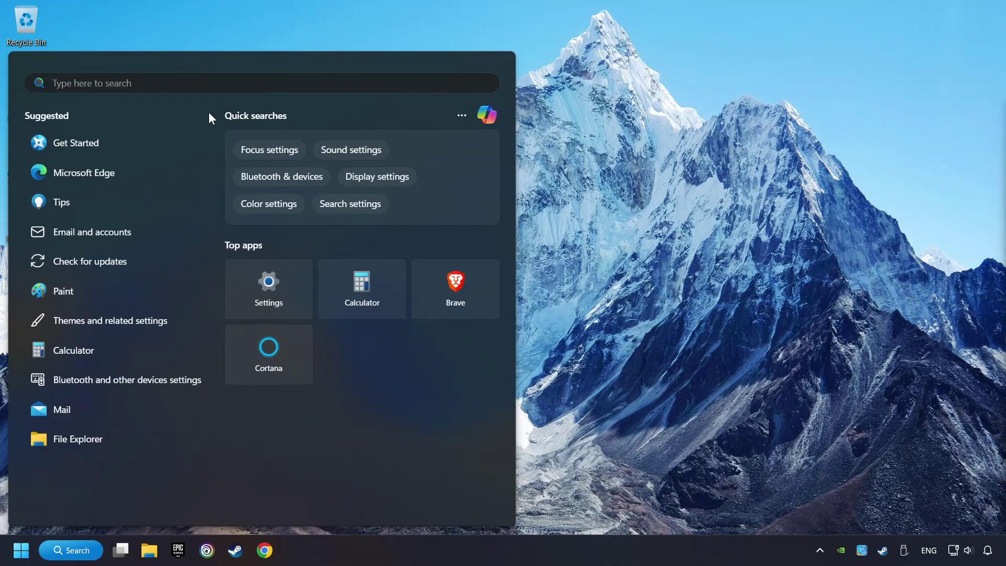
text(device manager)
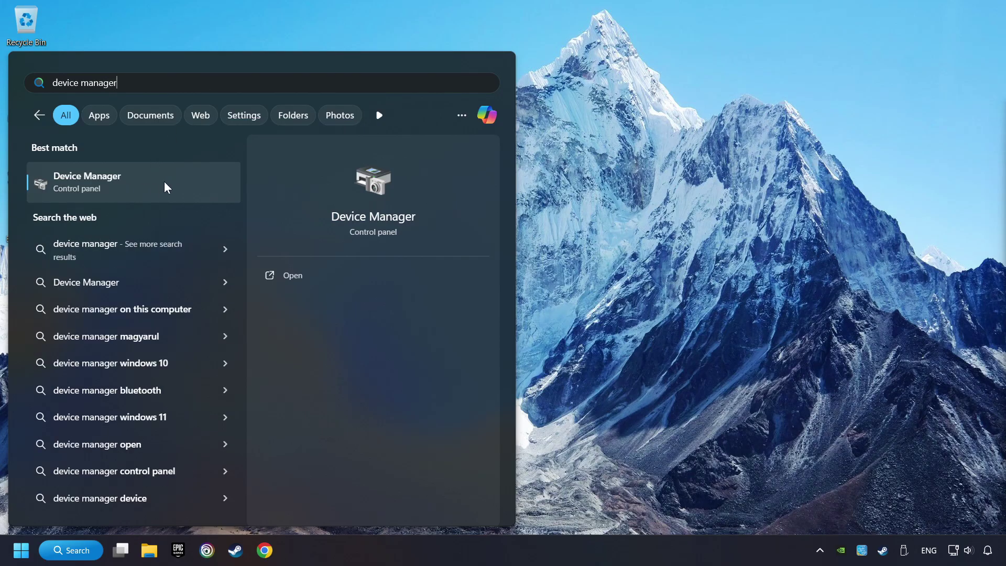
- Open Device Manager, expand Display adapters and right-click the NVIDIA GeForce GTX 1050 Ti
click(205, 183)
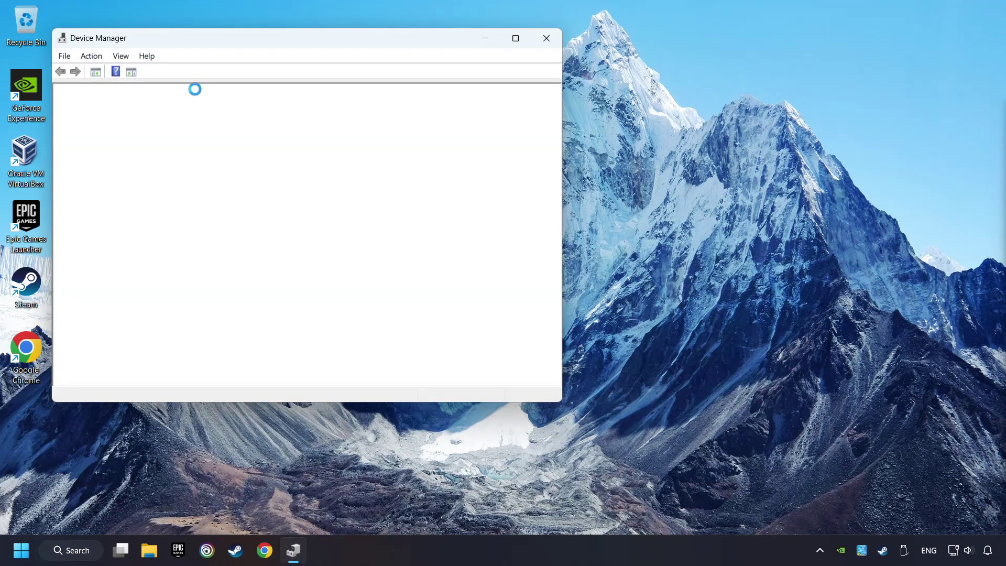
drag(197, 39, 380, 95)
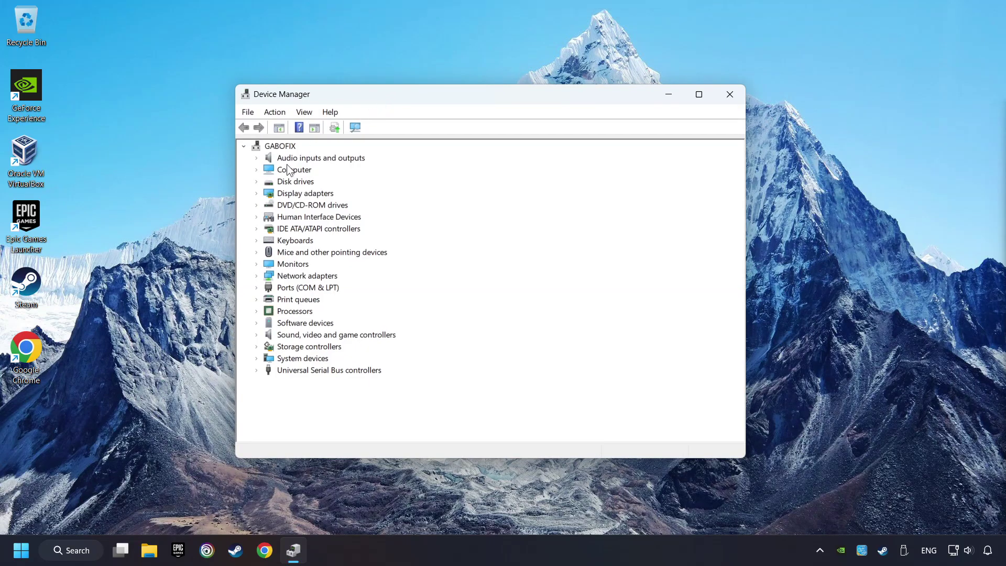
click(273, 195)
click(257, 194)
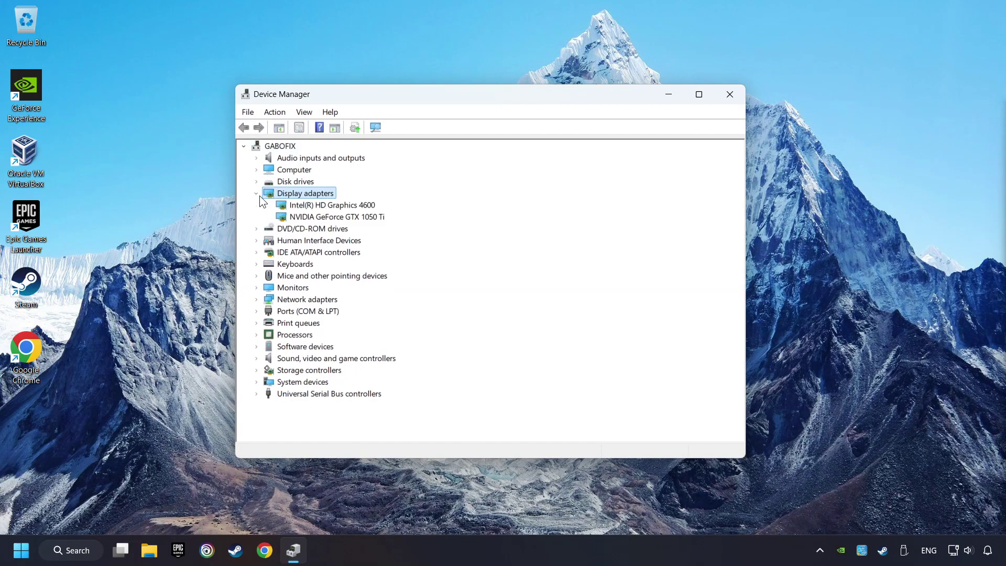
click(291, 218)
right_click(351, 216)
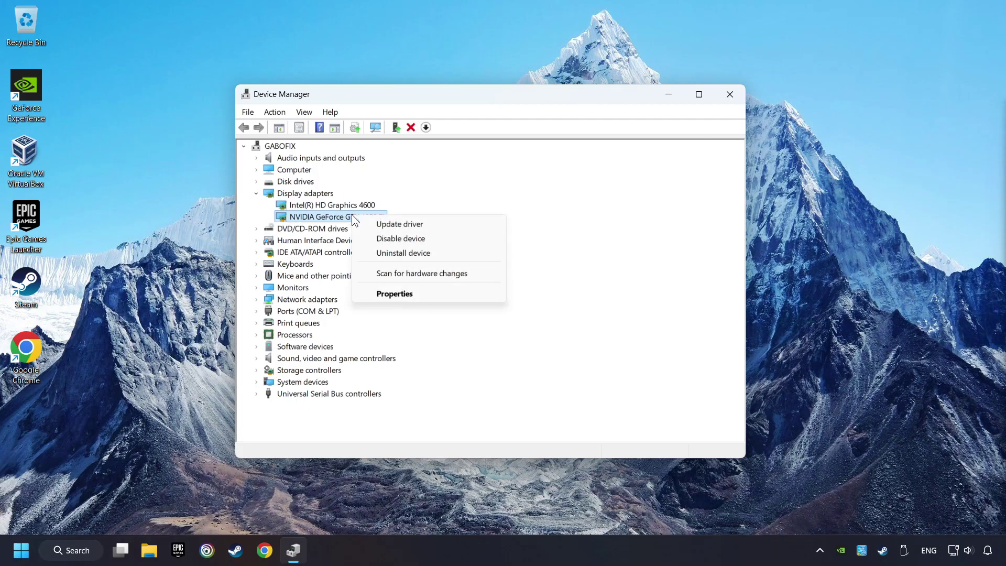
- Let Windows search automatically for a GTX 1050 Ti driver, then close the result and Device Manager
click(464, 224)
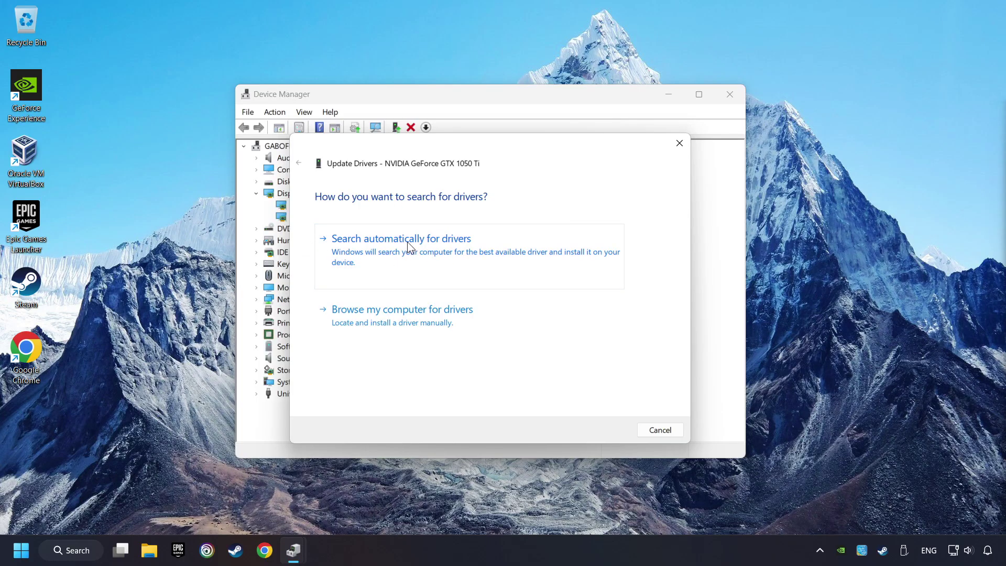
click(442, 249)
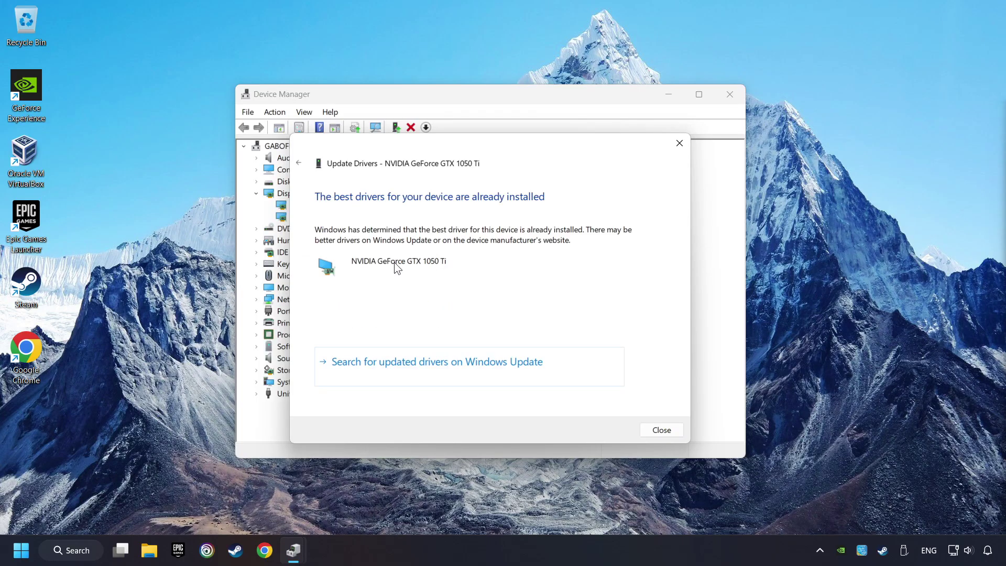
click(662, 430)
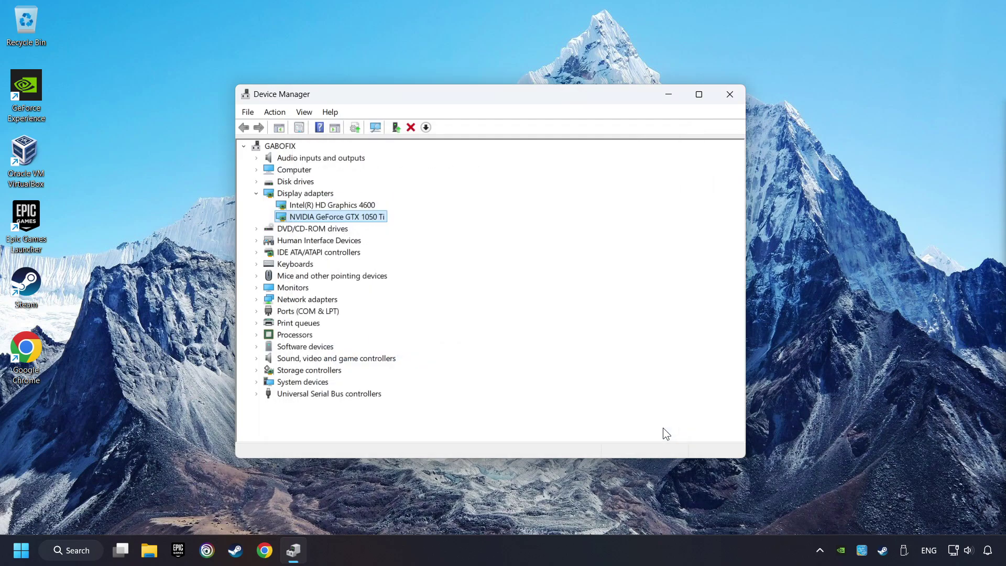
click(729, 96)
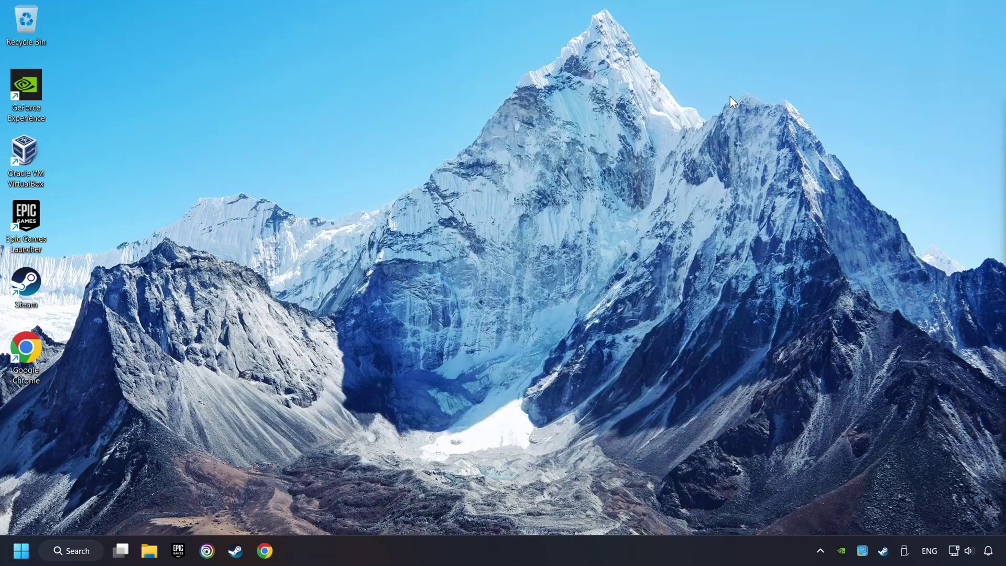
- Search Google in Chrome for 'nvidia geforce driver download'
click(264, 551)
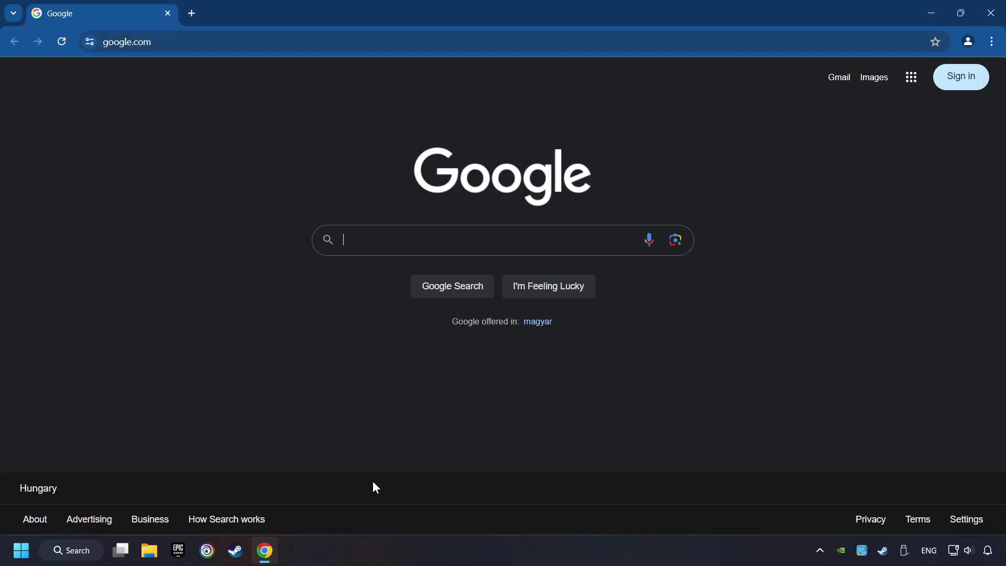
text(nvidi)
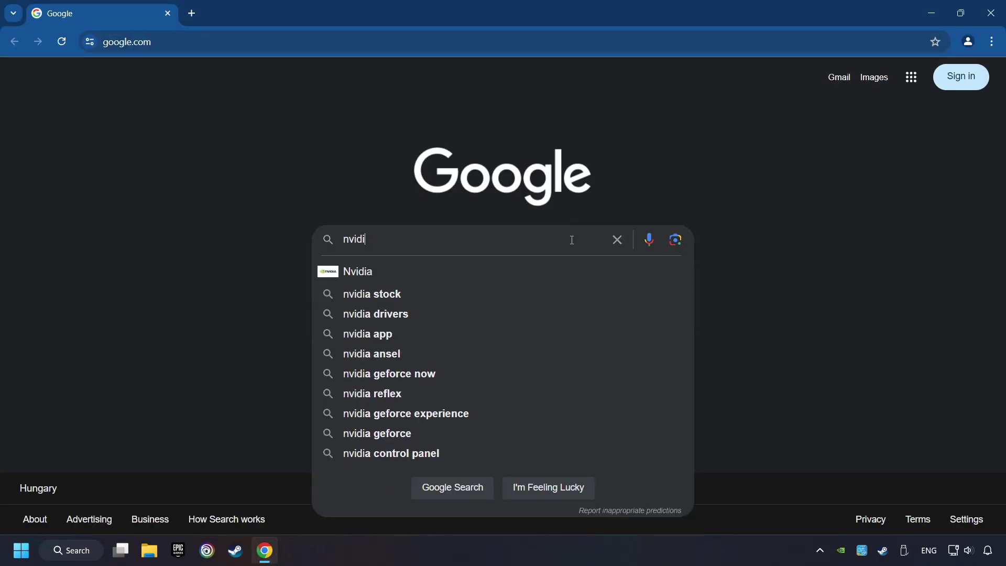
text(a geforce dr)
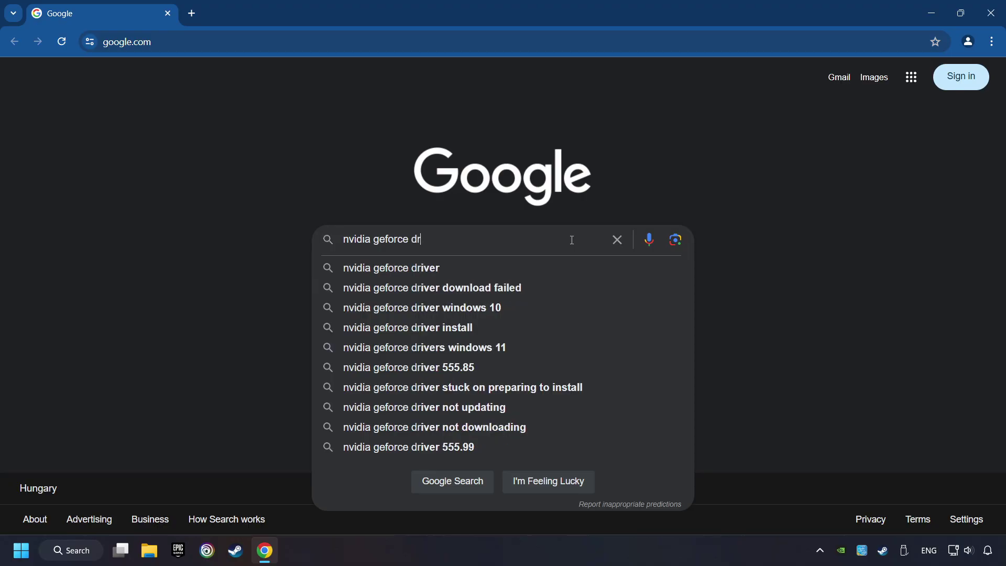
text(iver download)
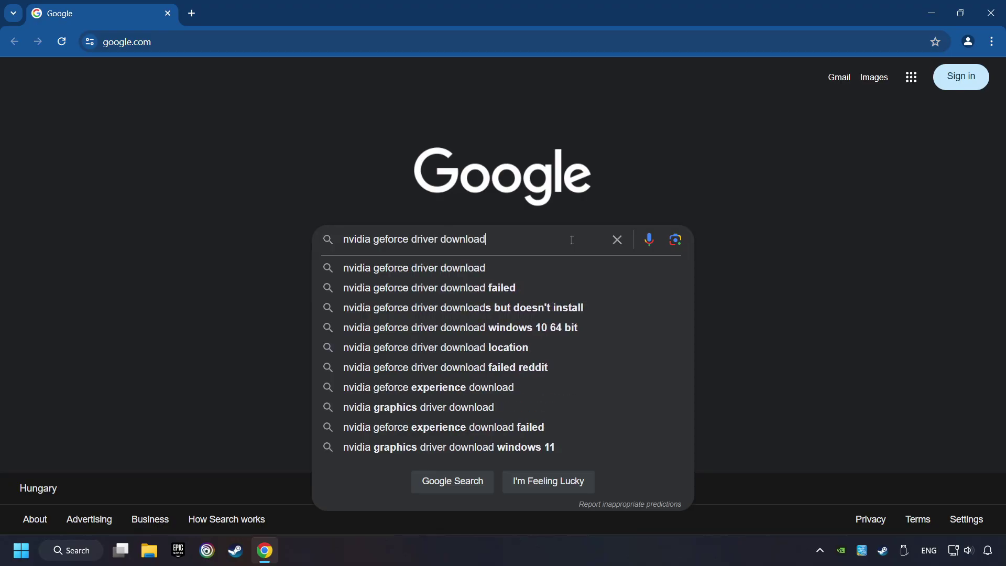
key(Return)
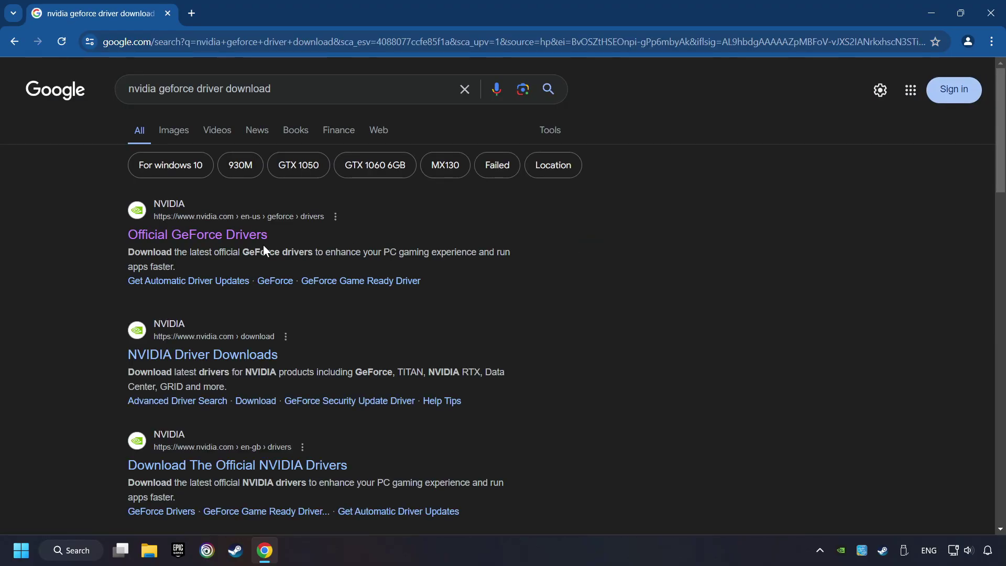
- Download the GeForce Experience v3.28.0 installer from the Official GeForce Drivers page and run it
click(216, 235)
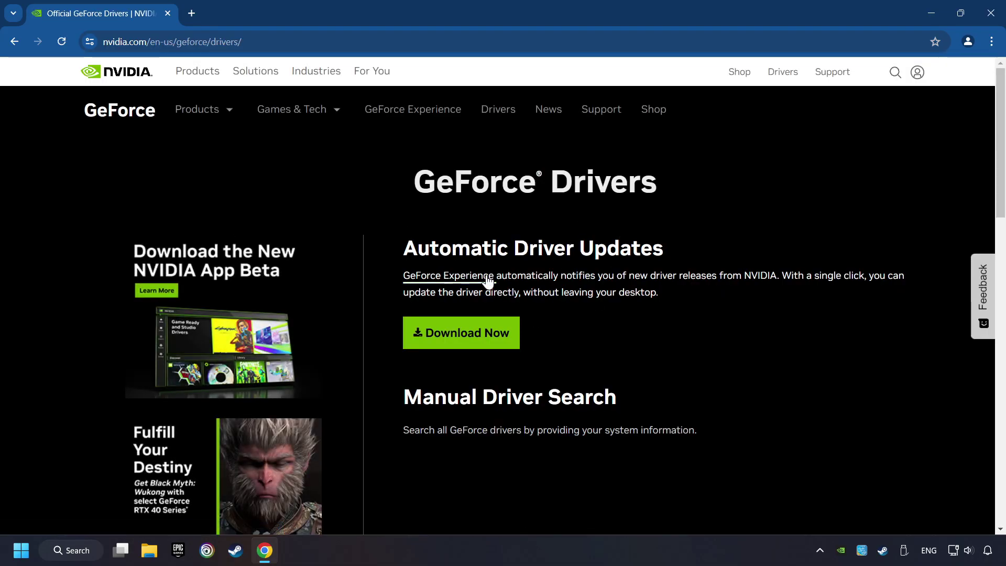
click(472, 343)
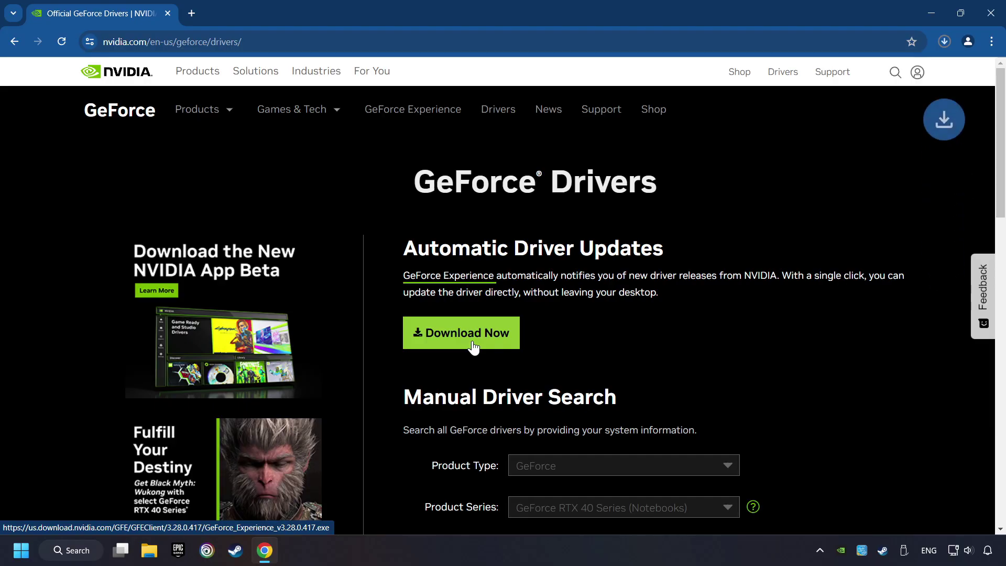
click(944, 42)
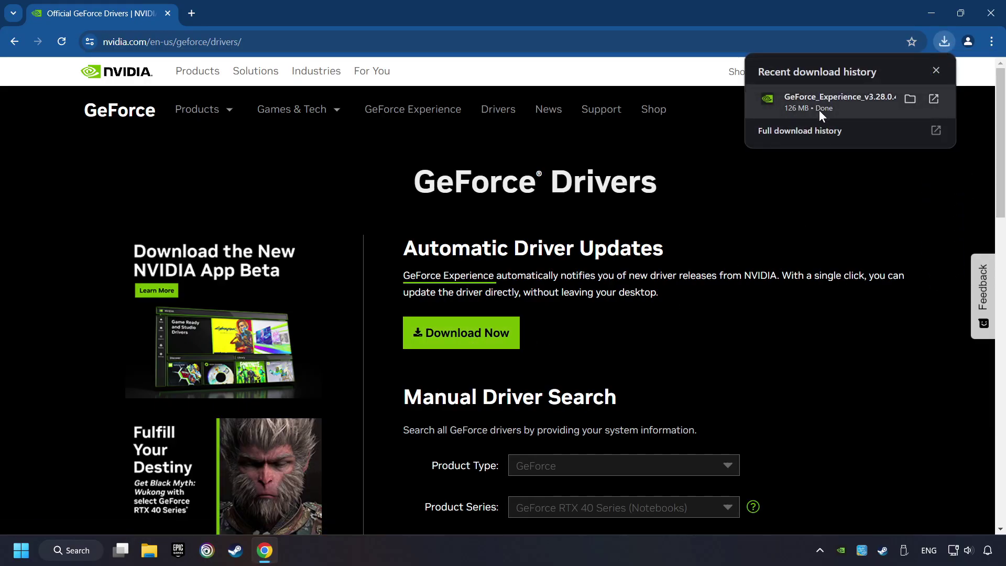
click(856, 109)
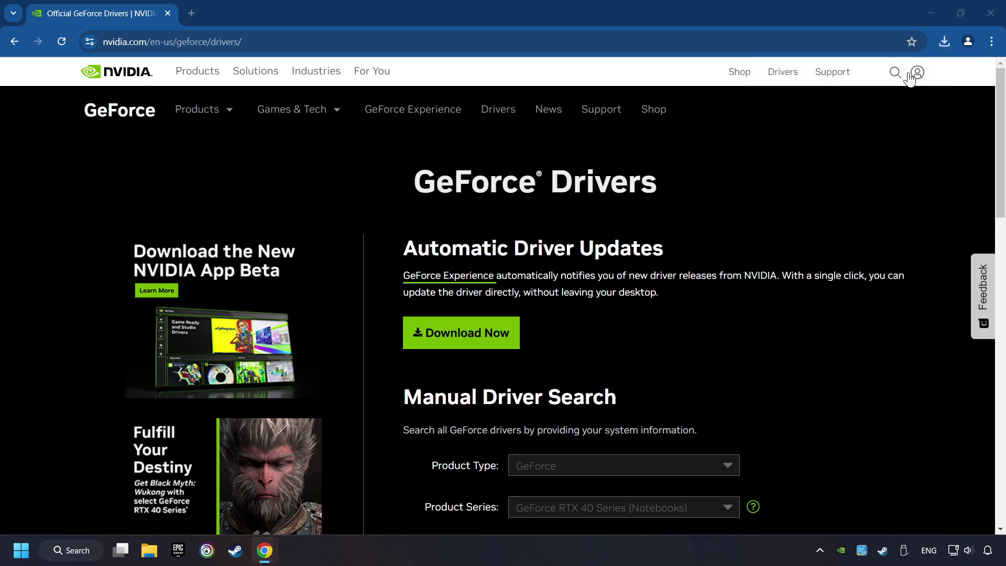
- Close Chrome and agree to install GeForce Experience 3.28.0.417
click(990, 12)
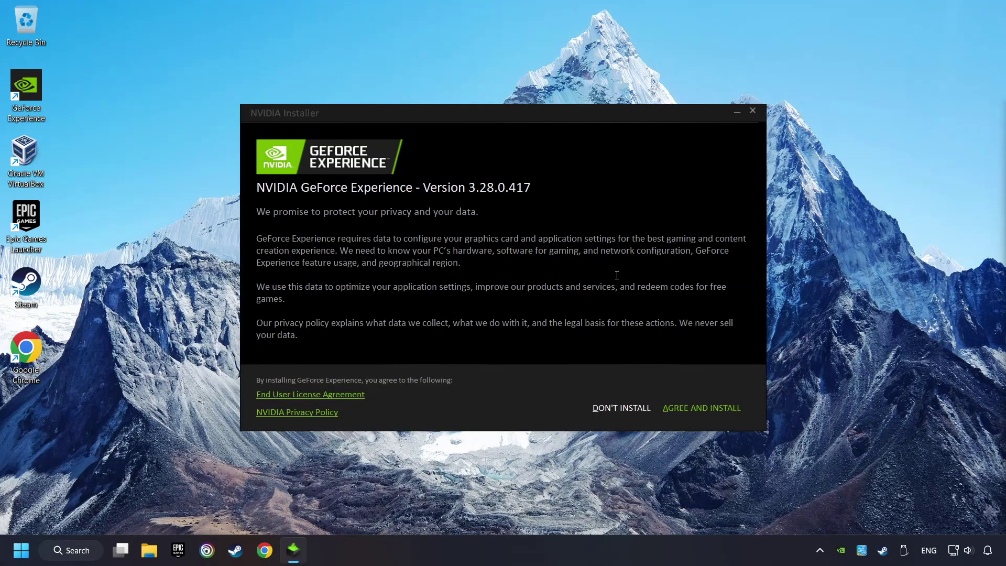
click(717, 414)
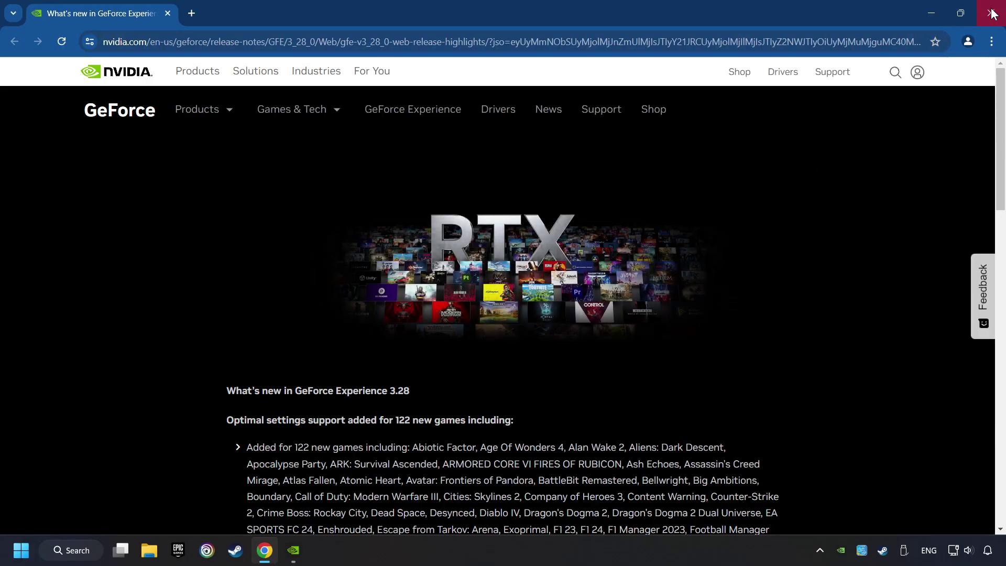
- Check for driver updates in GeForce Experience, confirming Game Ready Driver 556.12 is latest, then close it
click(990, 13)
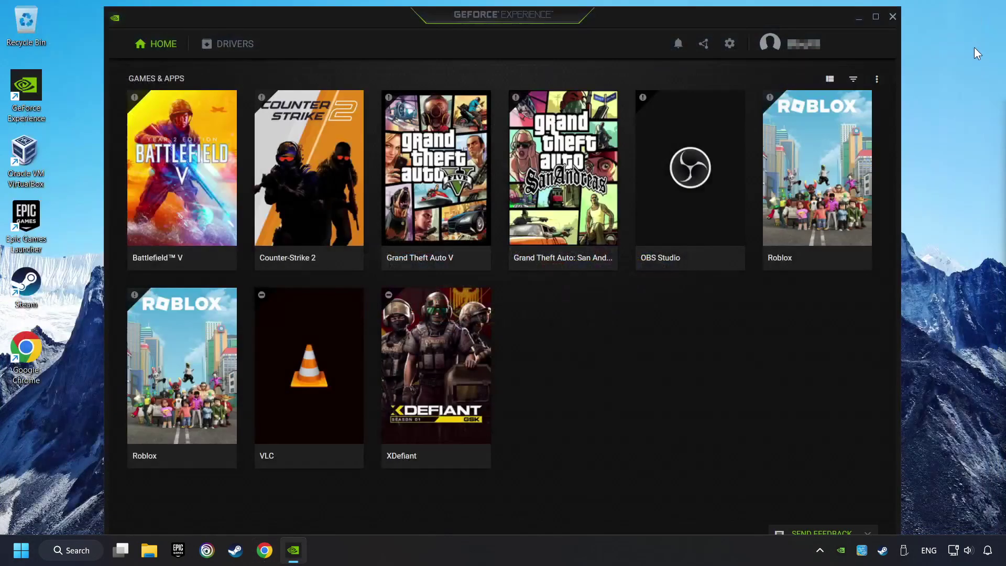
click(231, 53)
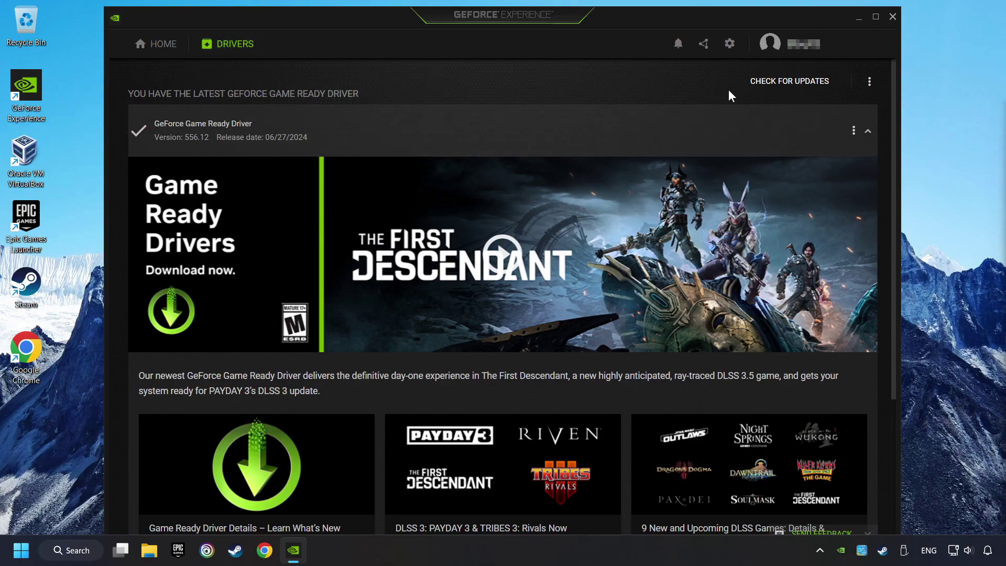
click(783, 92)
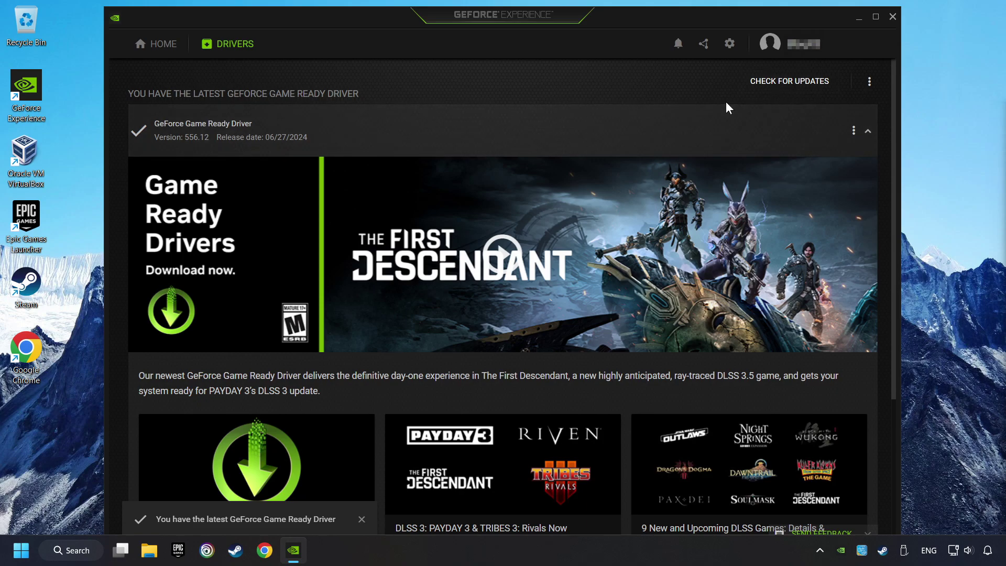
click(892, 18)
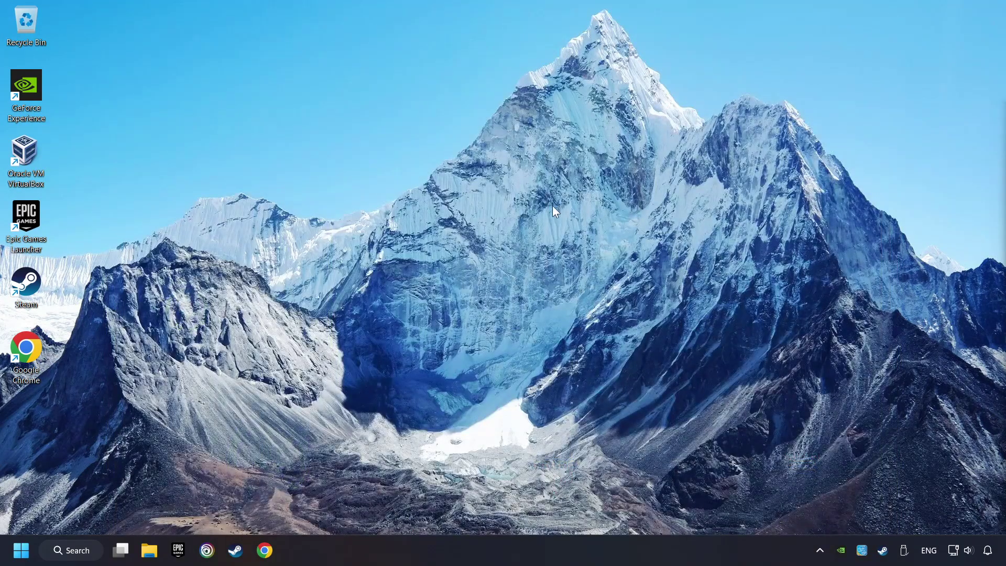
- Search the Start menu for 'graphics settings'
click(93, 550)
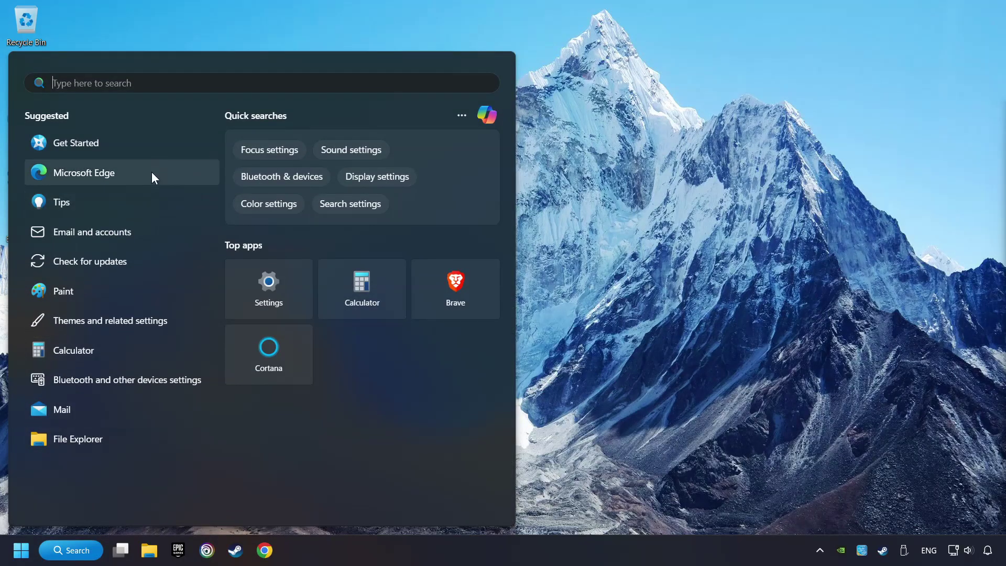
text(grap)
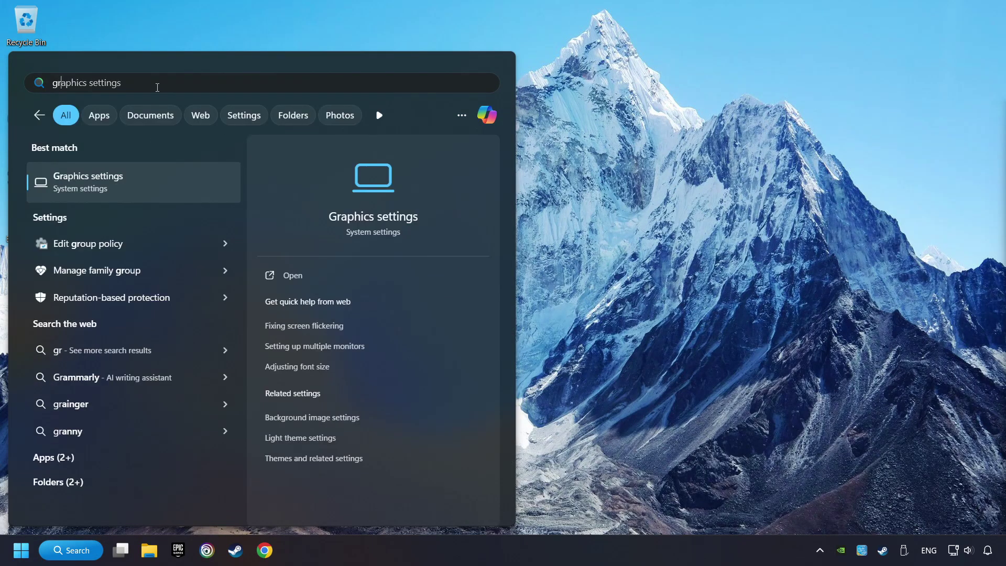
text(hics settings)
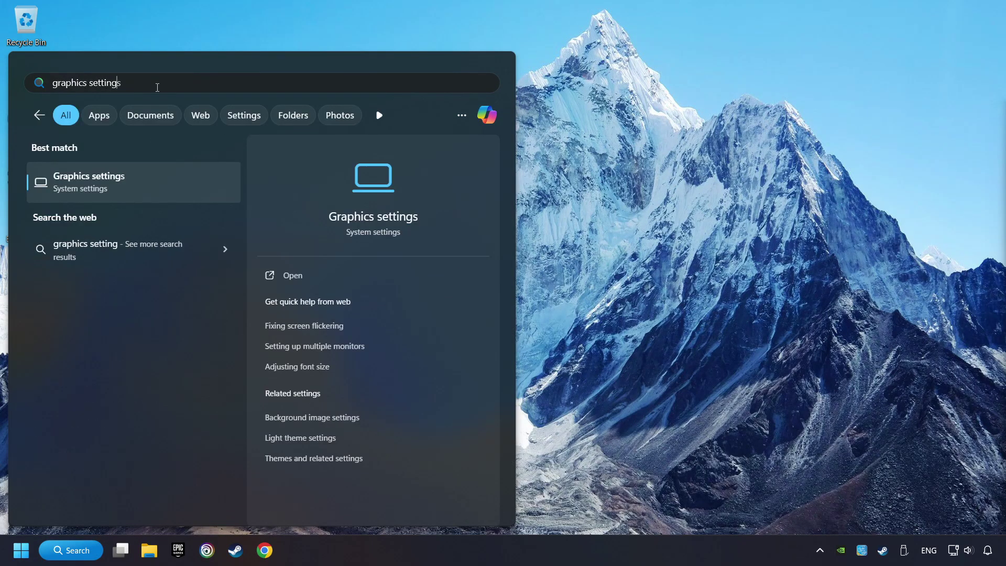
- Open the Graphics settings page and expand the GAME.exe entry from C:\Program Files (x86)
click(199, 186)
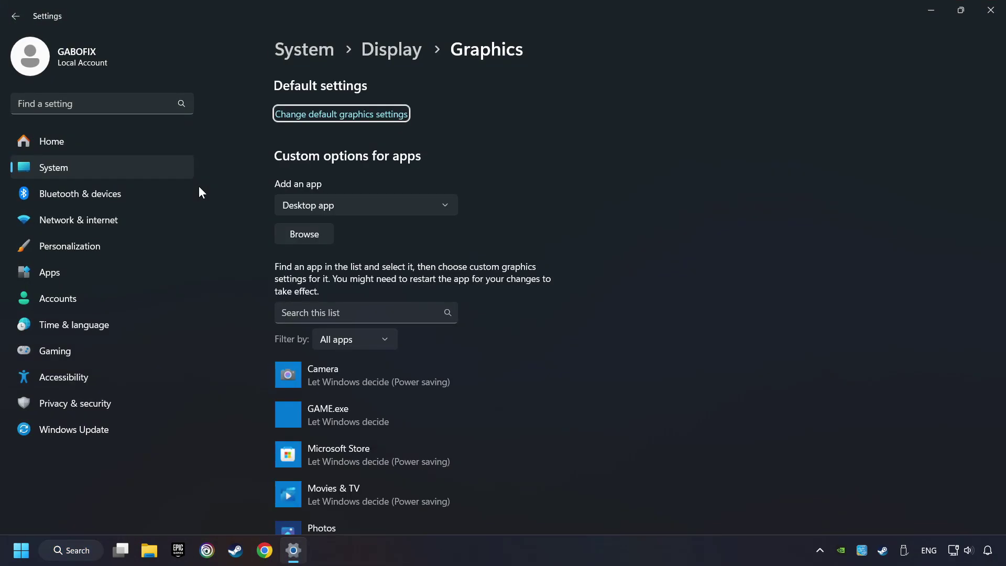
scroll(243, 206, down, 3)
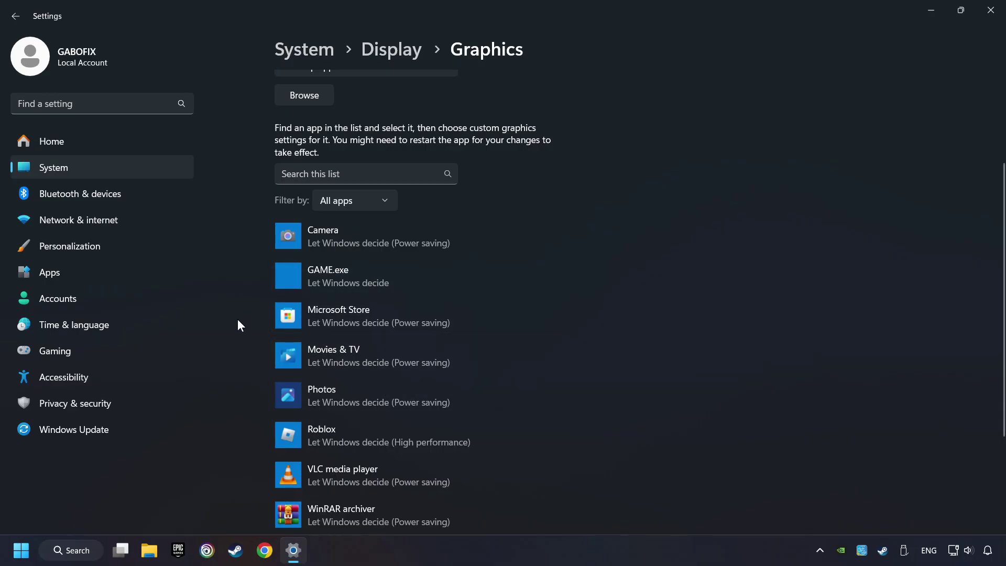
scroll(238, 320, up, 1)
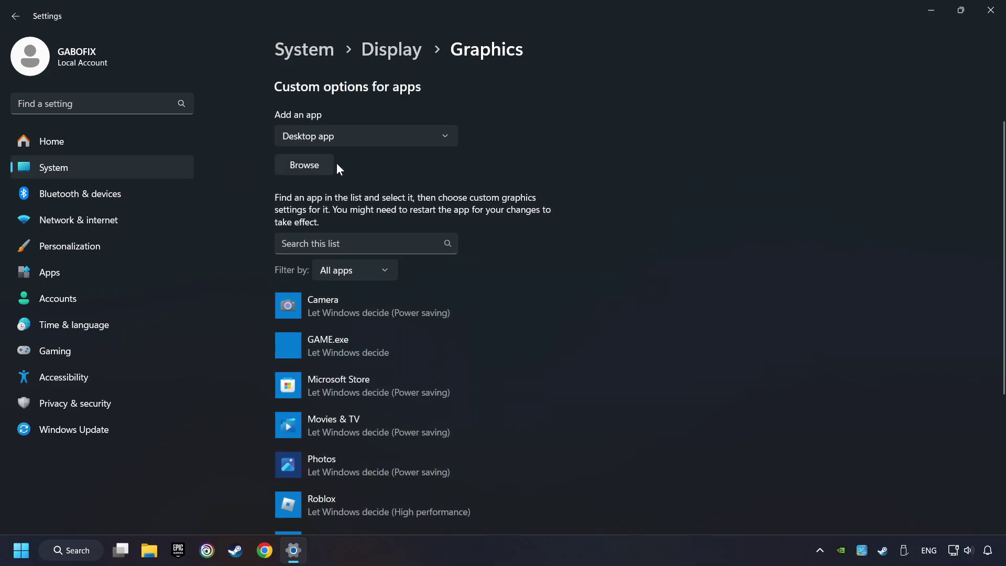
click(304, 165)
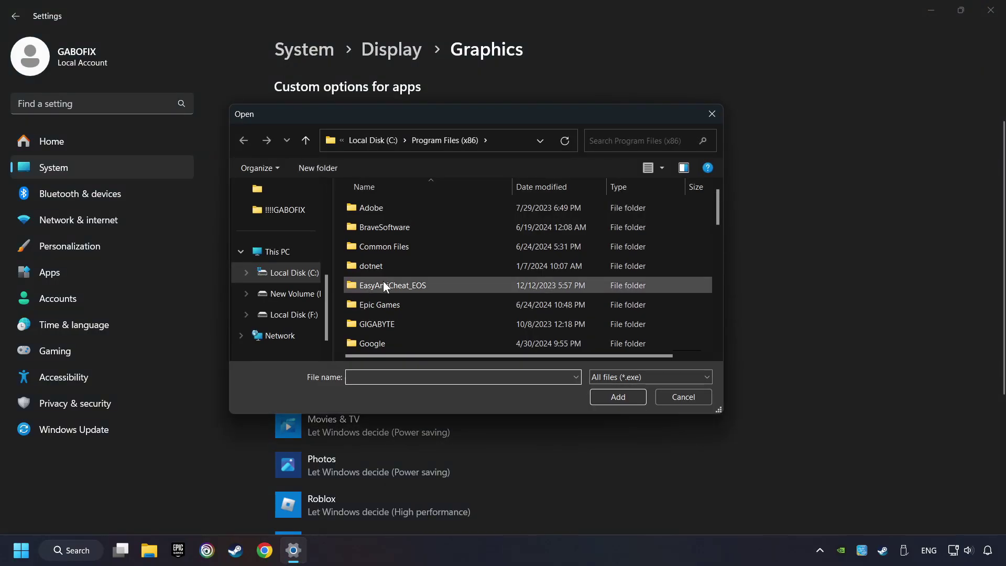
click(715, 115)
scroll(350, 346, down, 2)
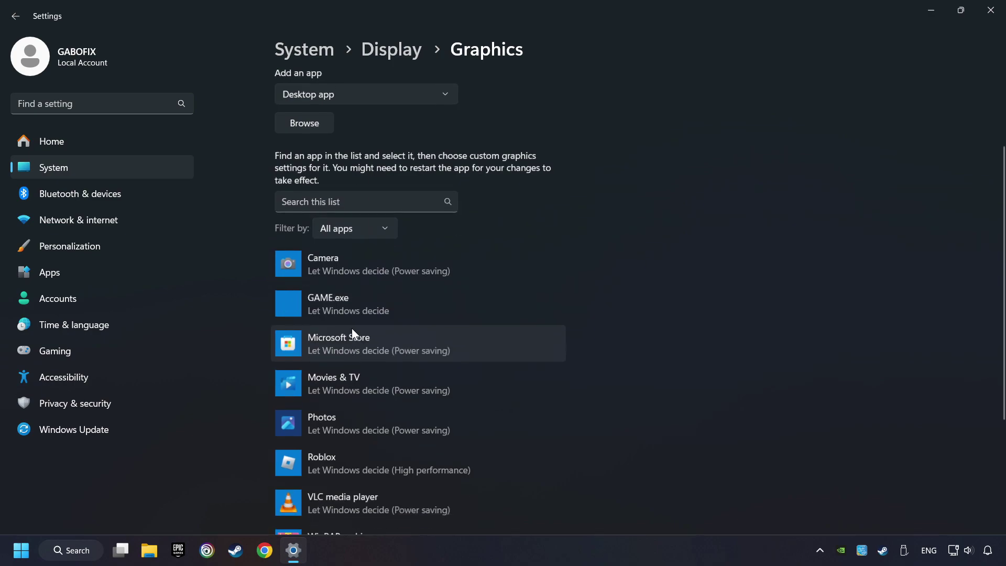
click(359, 273)
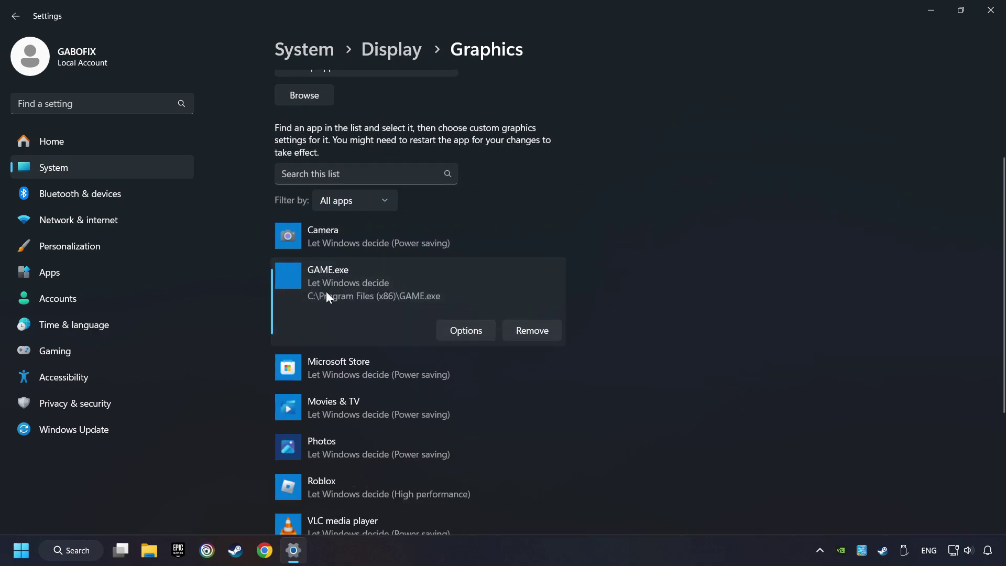
- Save GAME.exe's graphics preference as High performance (NVIDIA GeForce GTX 1050 Ti) and close Settings
click(473, 331)
click(391, 267)
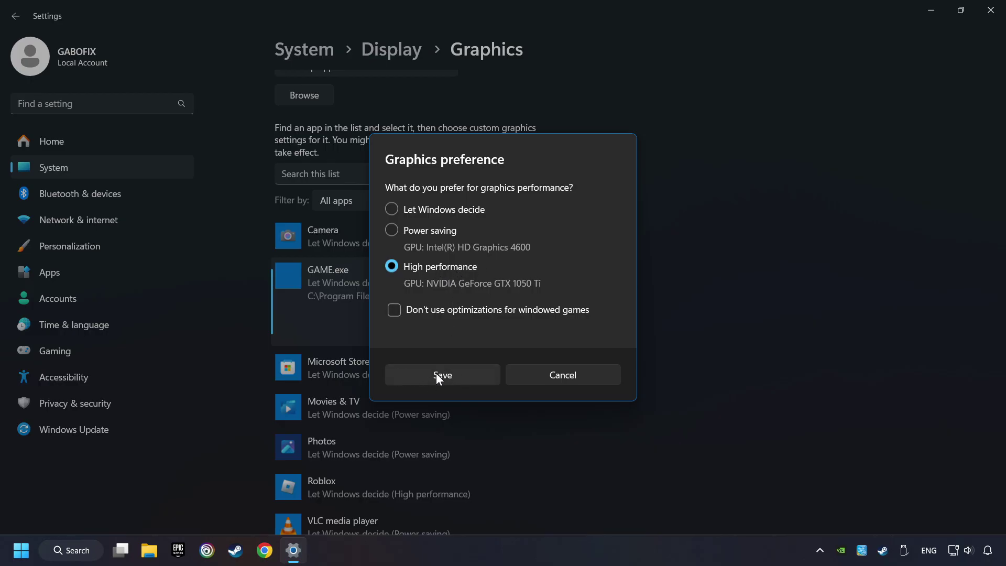
click(459, 373)
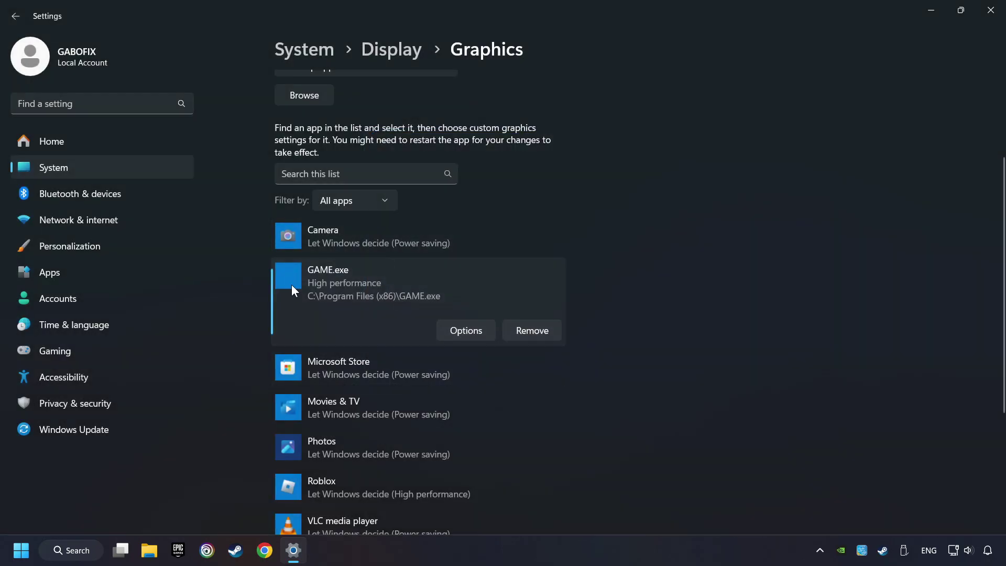
click(995, 9)
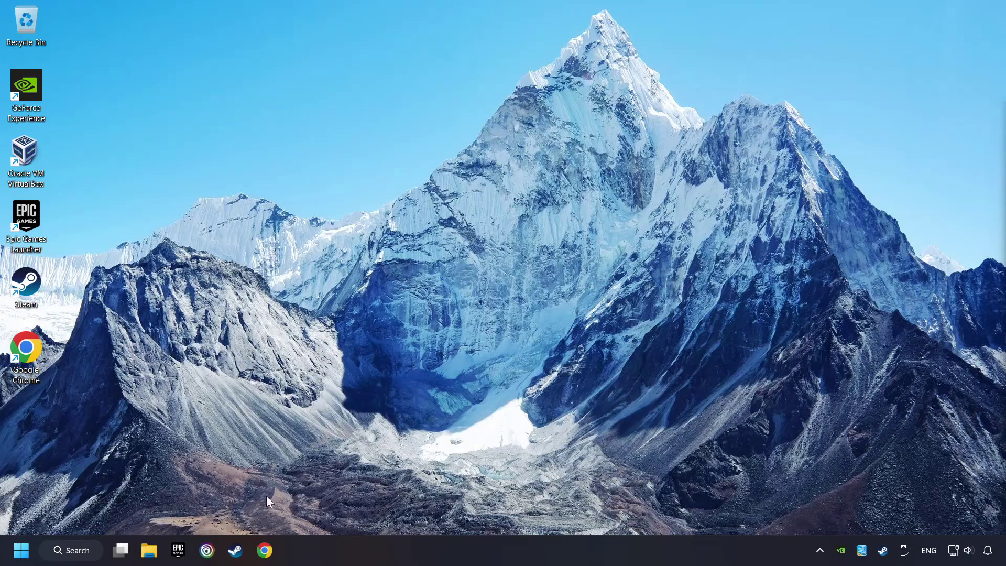
- From GAME's Steam Properties, Installed Files section, verify the integrity of its game files
click(236, 550)
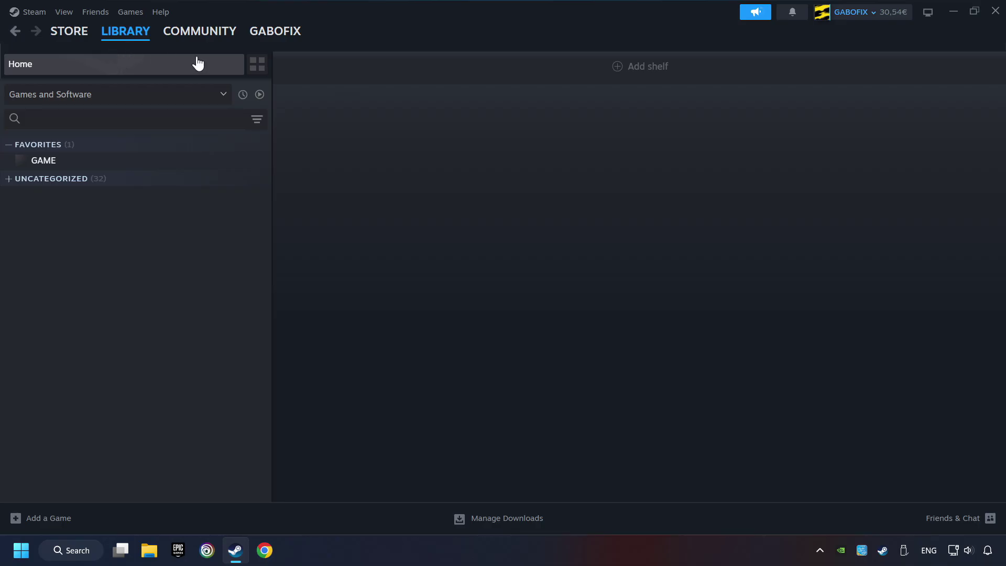
right_click(221, 164)
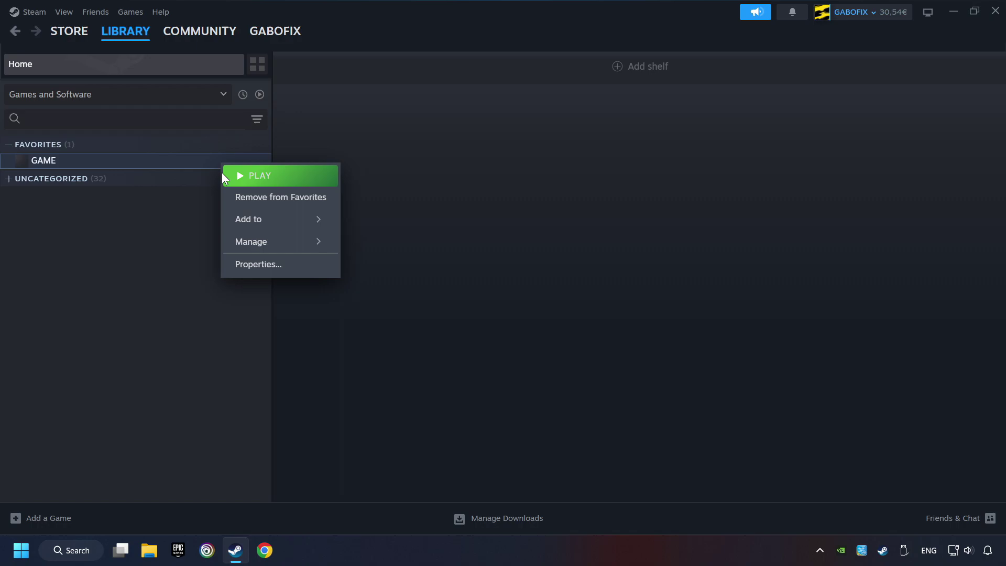
click(309, 270)
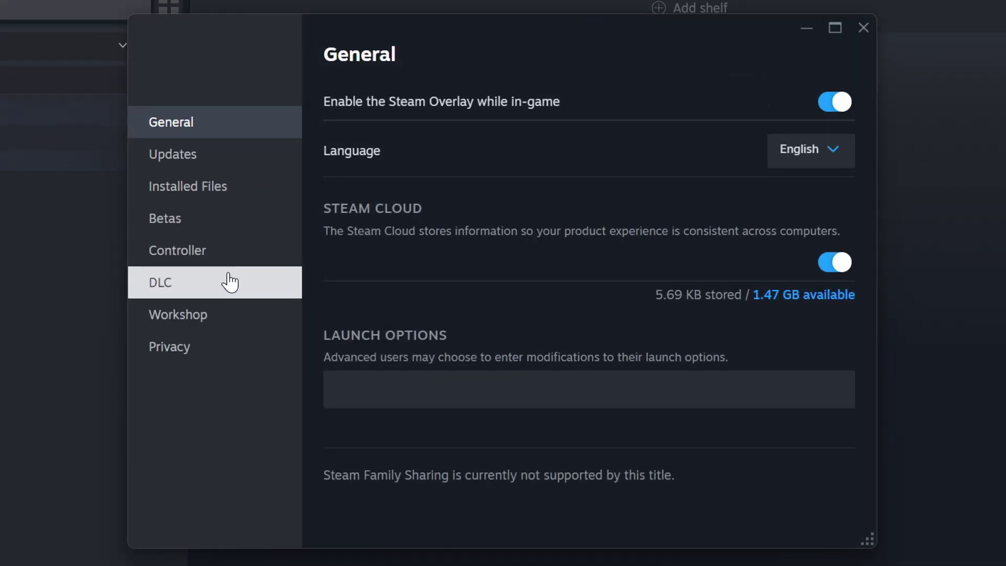
click(233, 196)
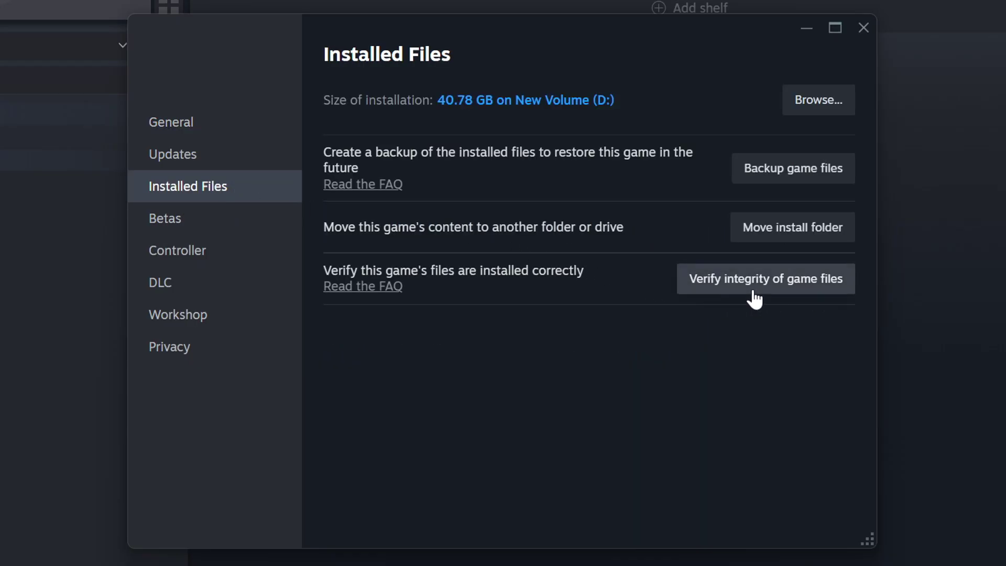
click(787, 288)
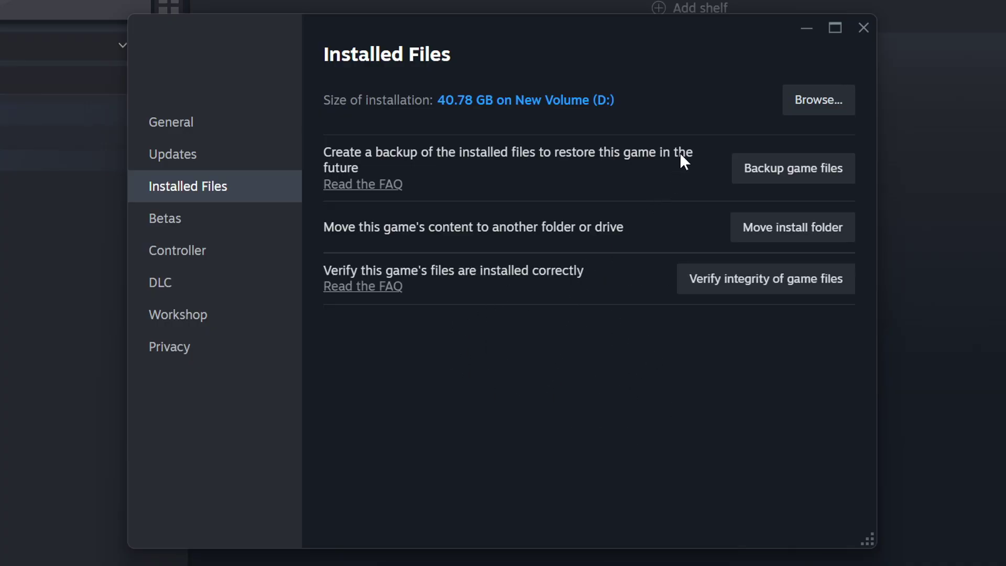
- Open the Compatibility settings of the GAME shortcut in its install folder
click(827, 107)
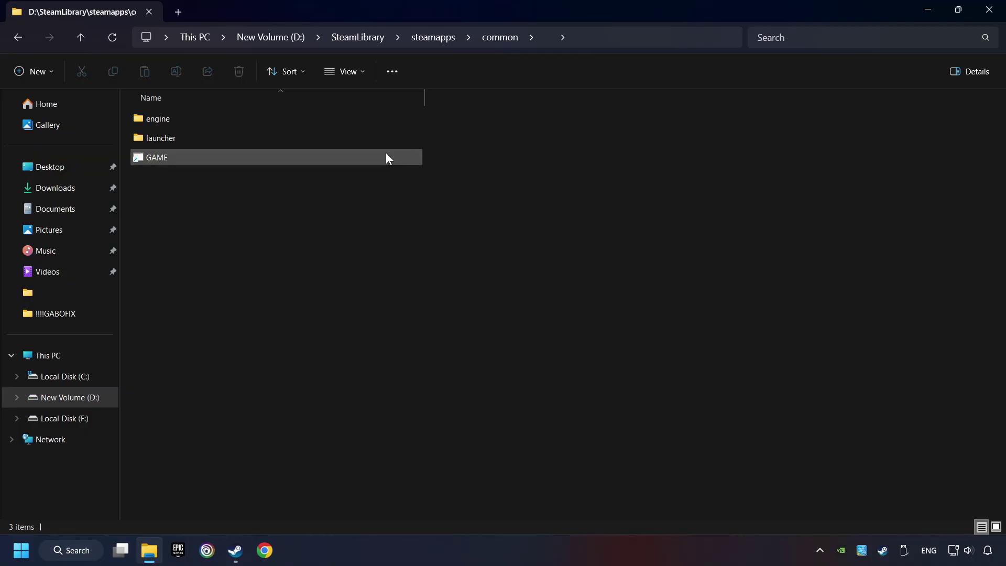
click(360, 157)
right_click(321, 159)
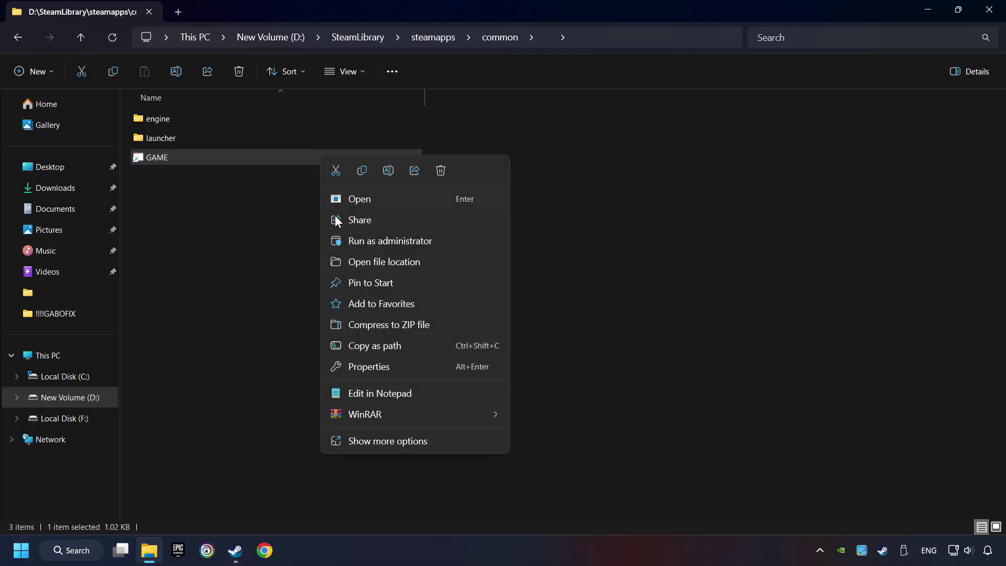
click(338, 366)
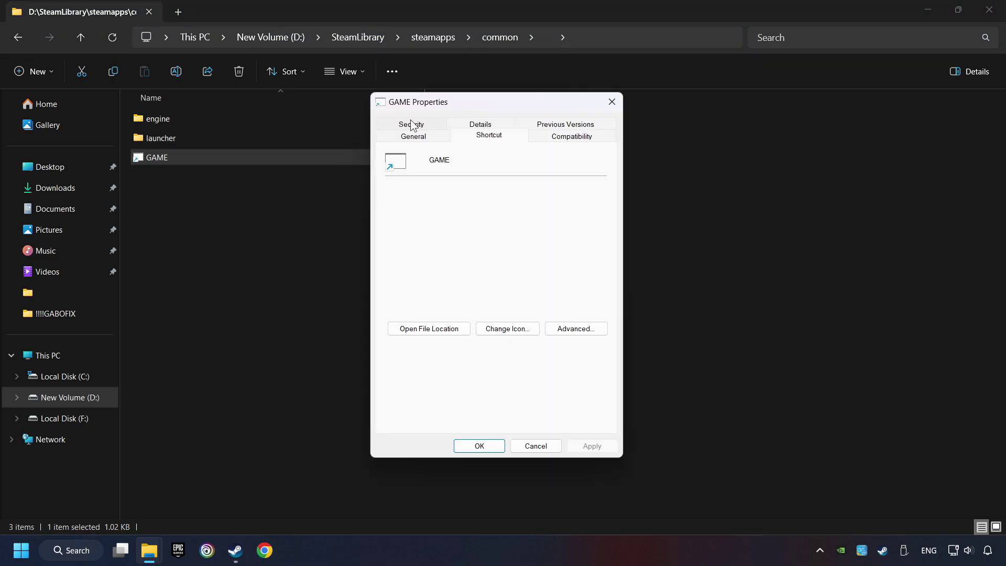
click(595, 137)
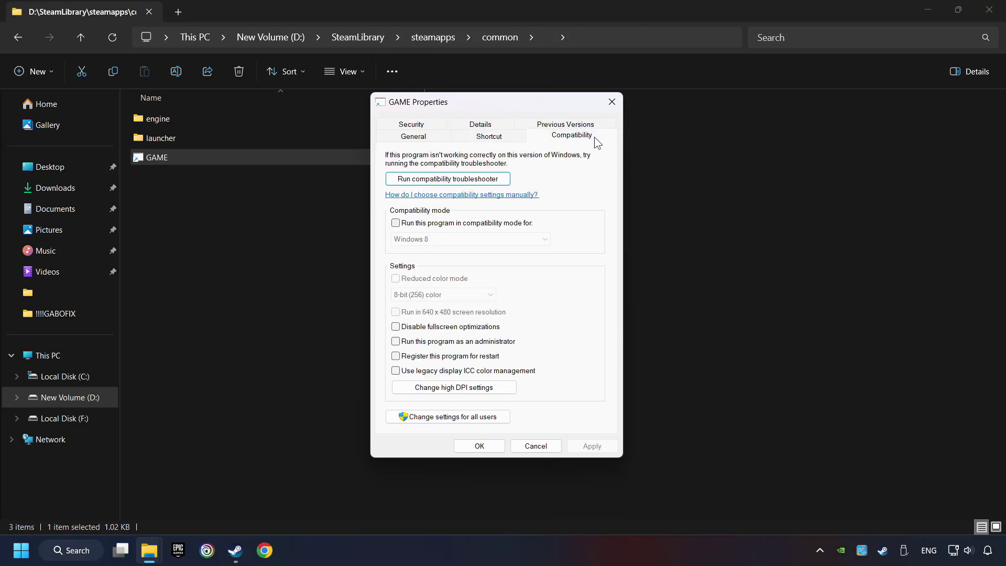
- Enable Windows 8 compatibility mode, disable fullscreen optimizations, run as administrator, then apply and confirm
click(474, 223)
click(476, 239)
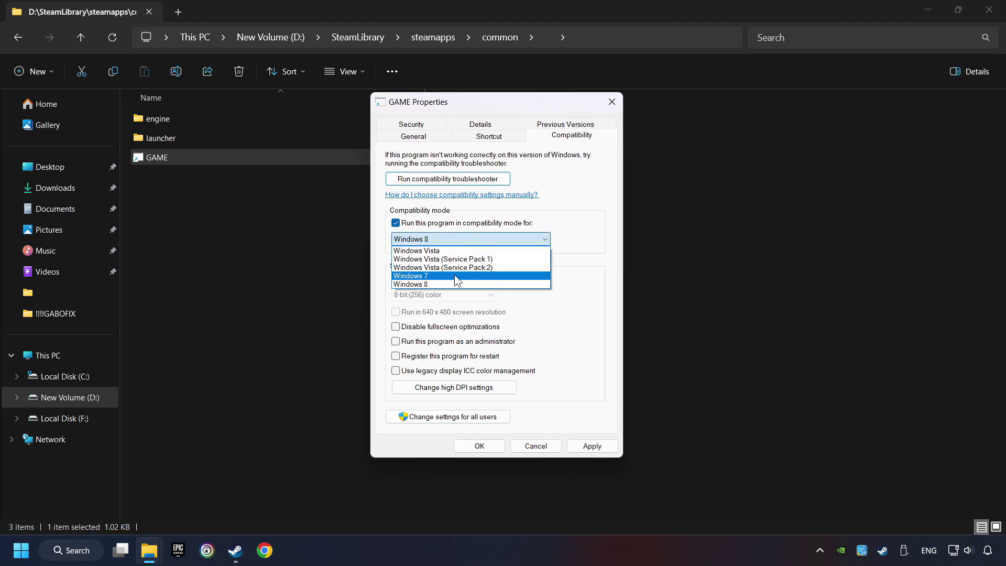
click(444, 283)
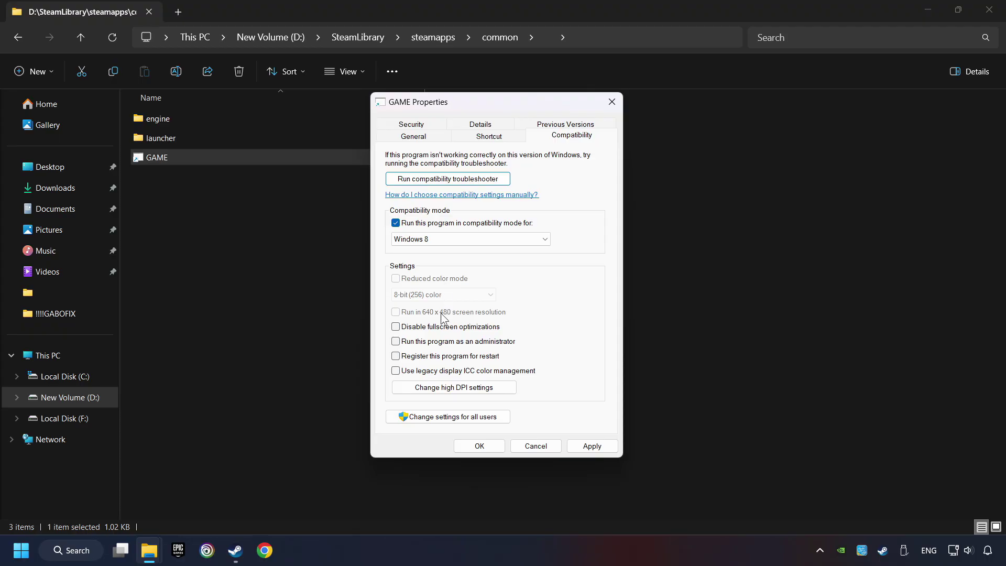
click(396, 327)
click(397, 344)
click(592, 445)
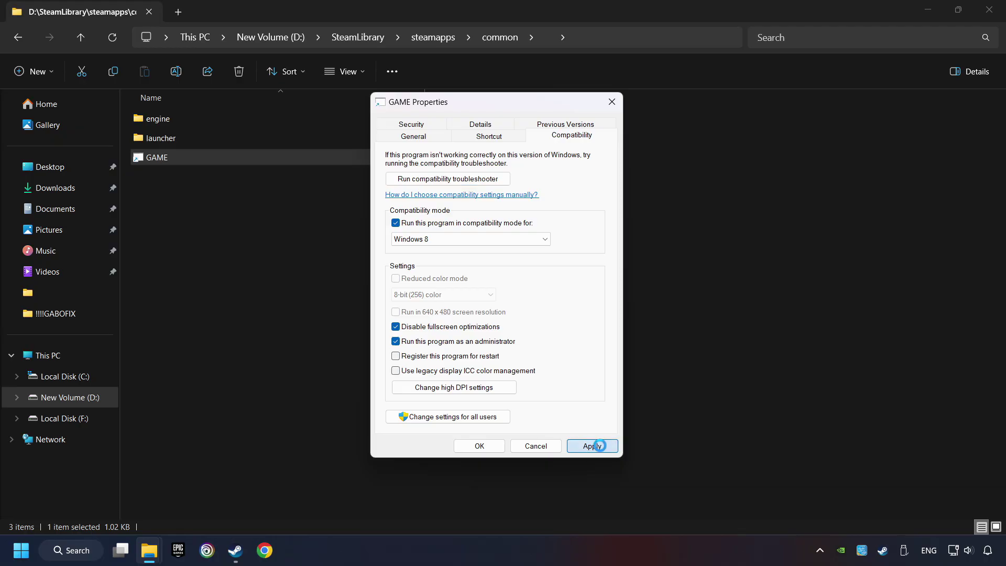
click(479, 446)
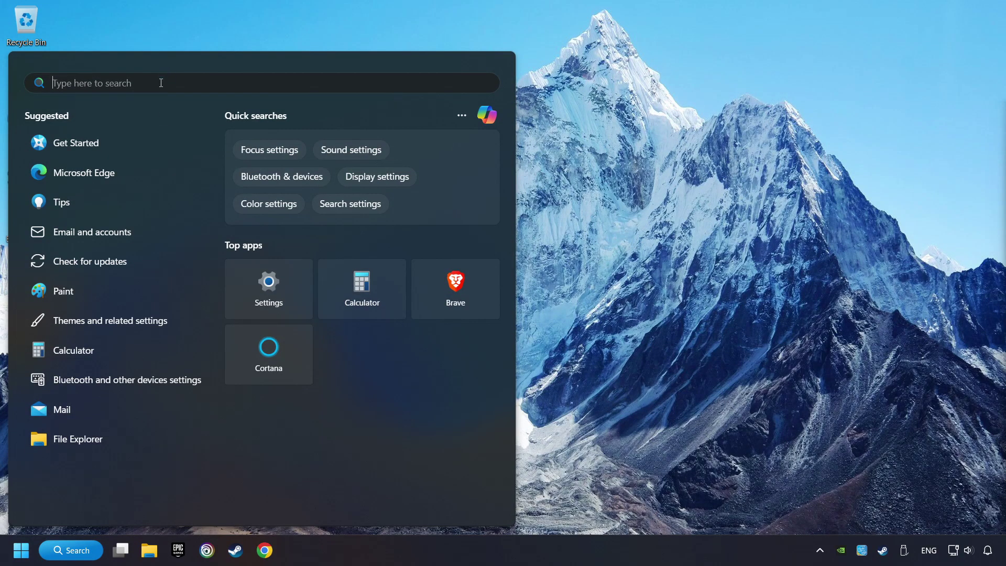
- Search 'updates' and open the Check for updates page in Settings
text(updates)
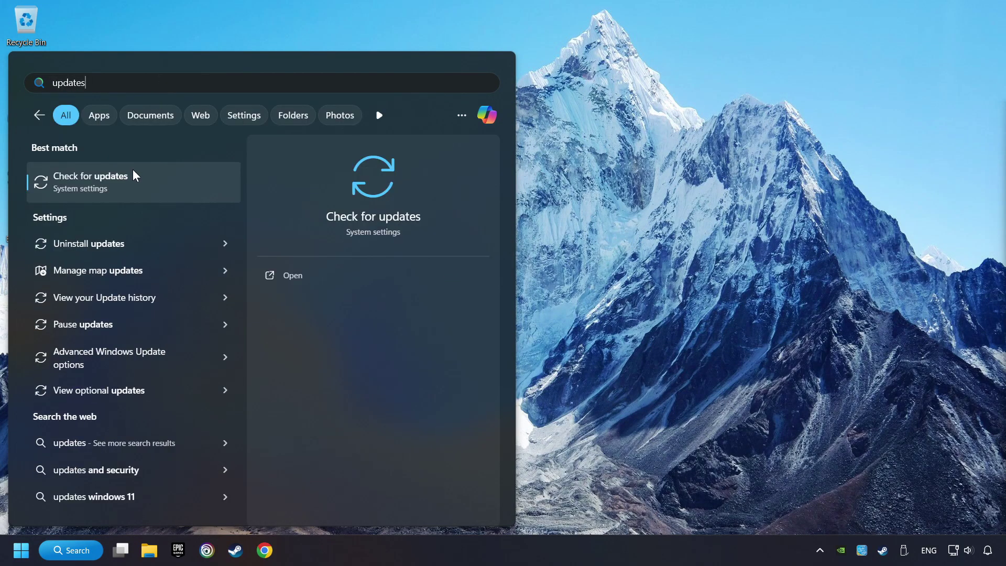
click(190, 183)
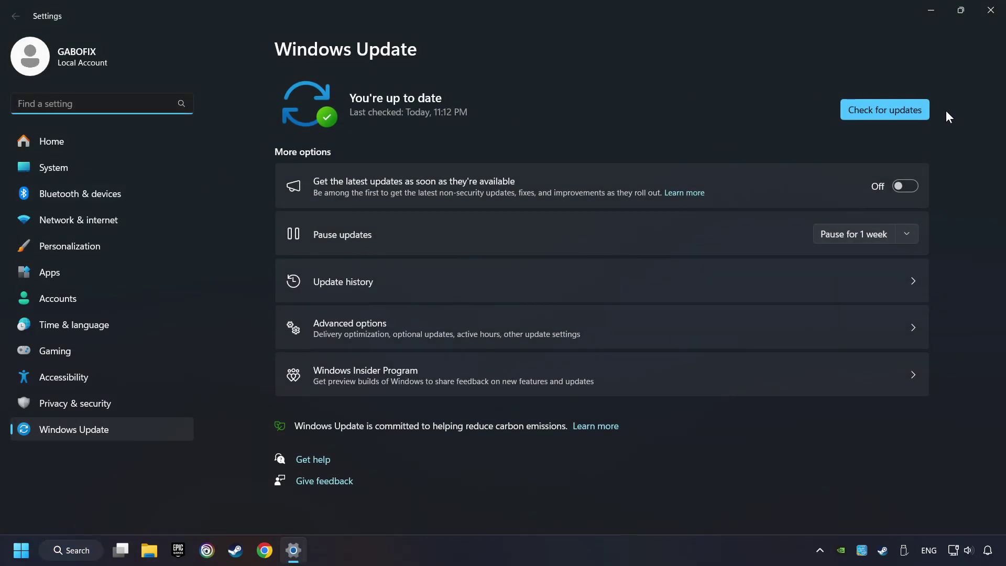
- Run a fresh Windows update check, close Settings, and bring up the Start menu power options
click(892, 109)
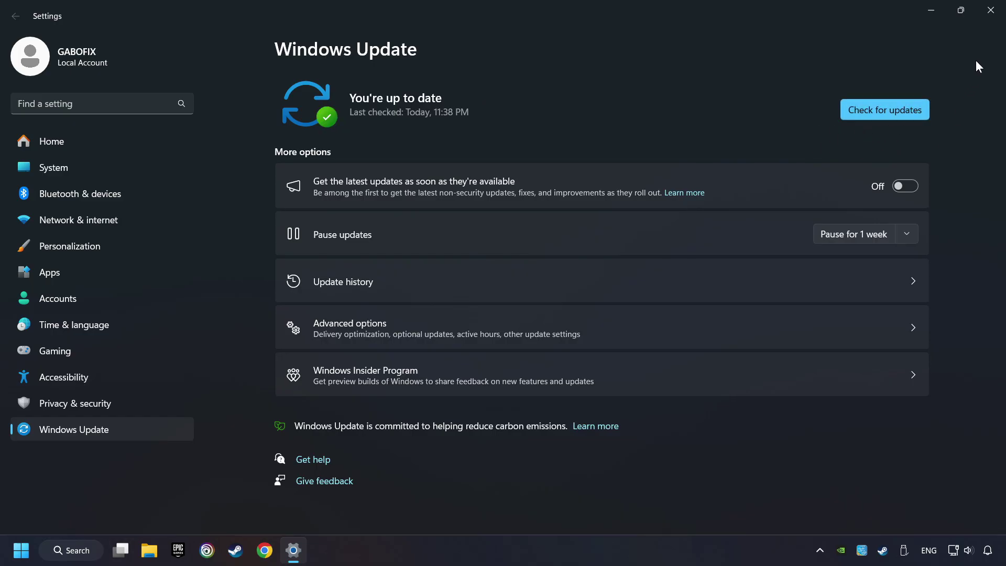
click(985, 13)
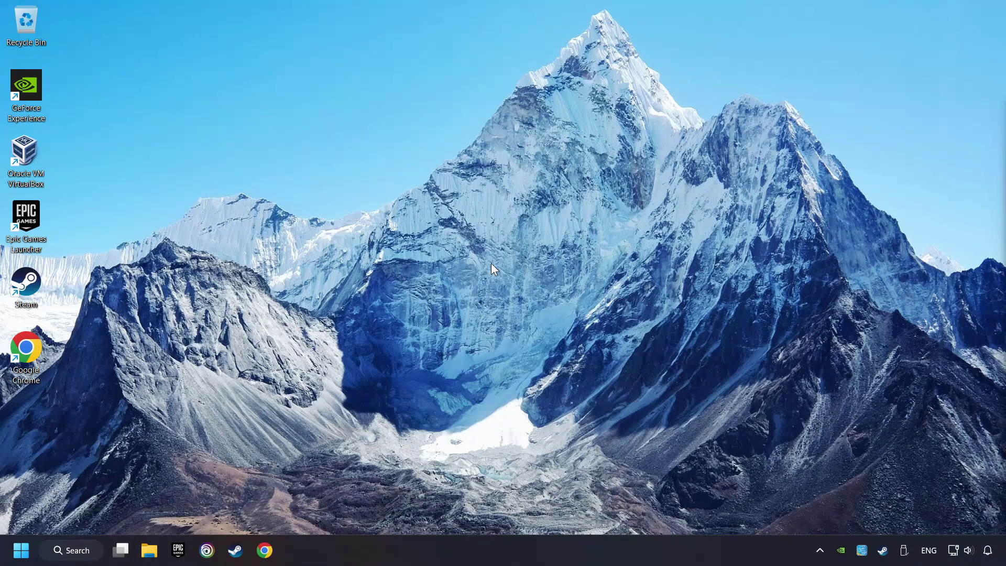
click(20, 539)
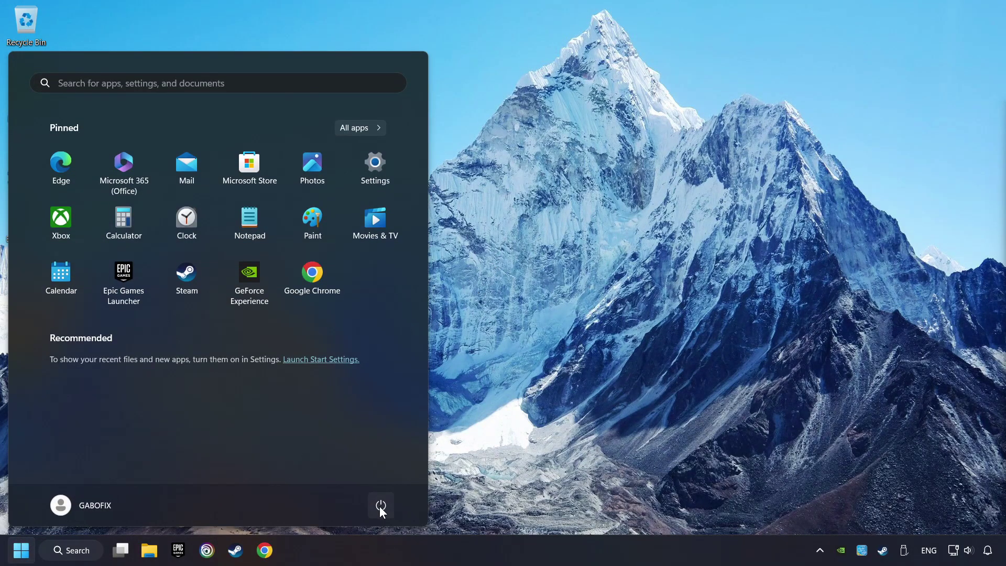